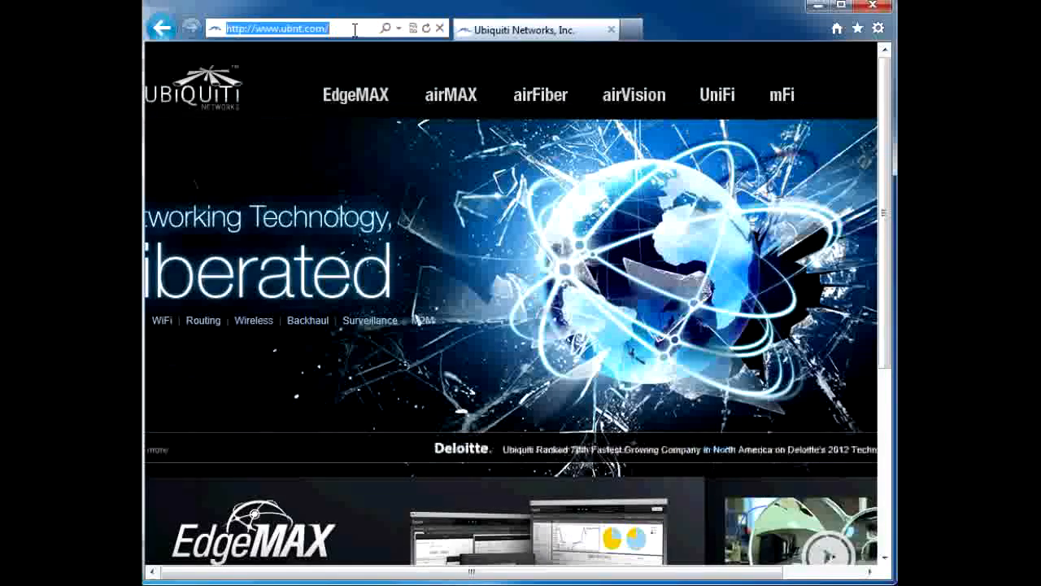
Step: Open the airMAX product page and go to the software downloads for the Rocket M series
click(456, 103)
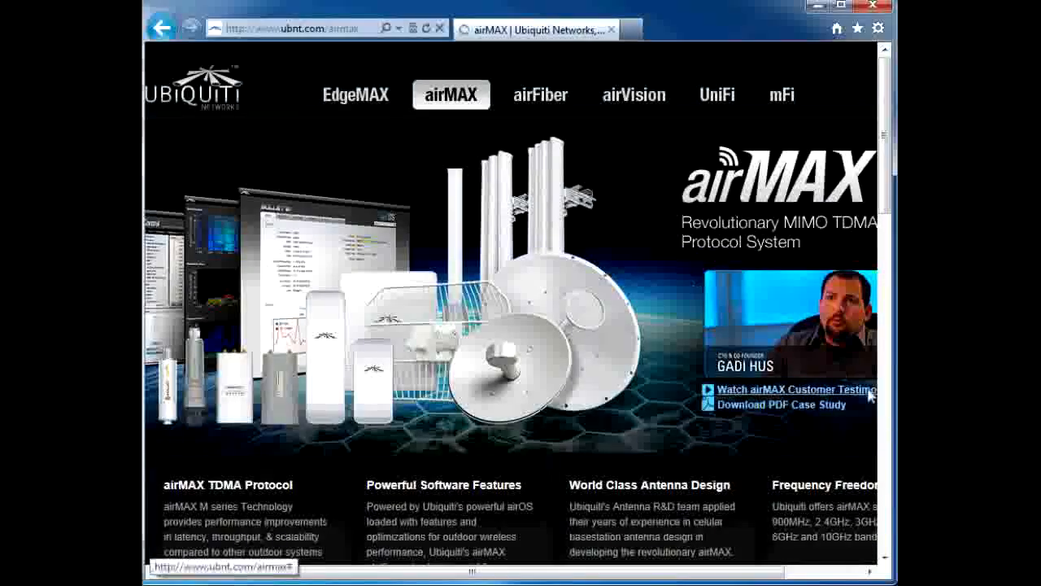
scroll(870, 396, down, 12)
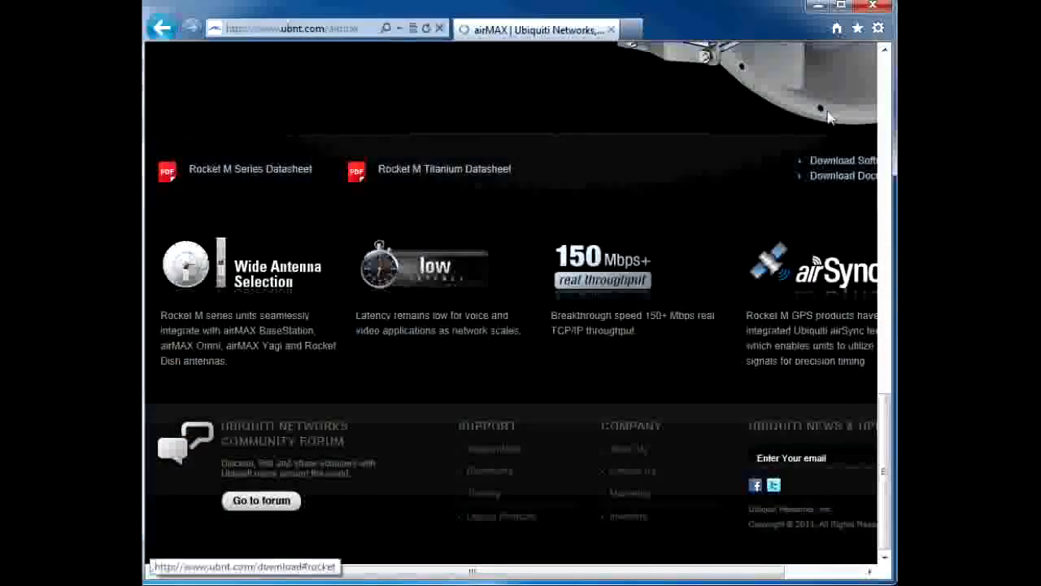
click(848, 165)
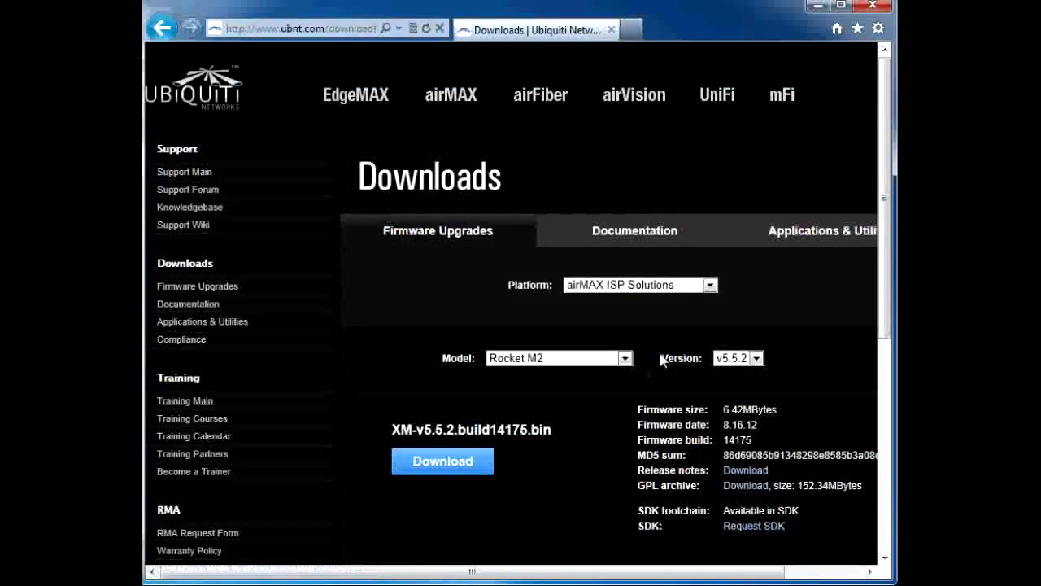
Step: Choose the Rocket M2 model and firmware version v5.5.3 on the firmware downloads page
click(625, 358)
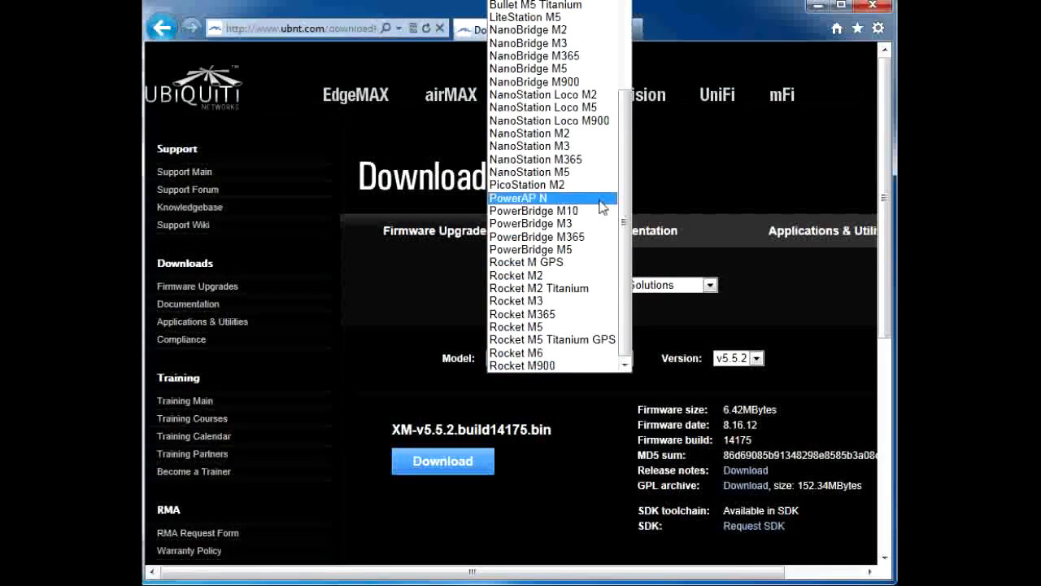
click(525, 275)
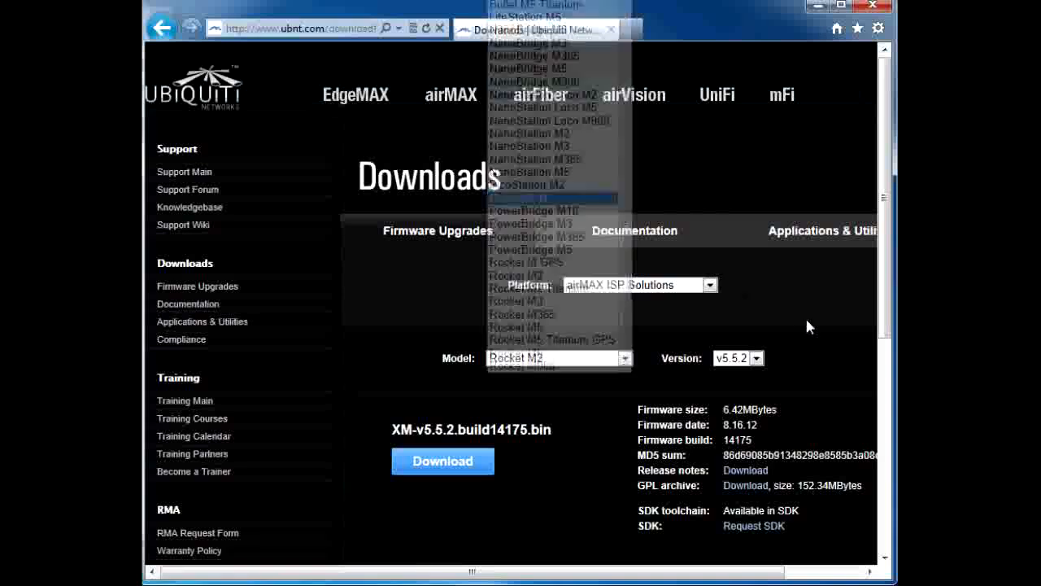
click(759, 359)
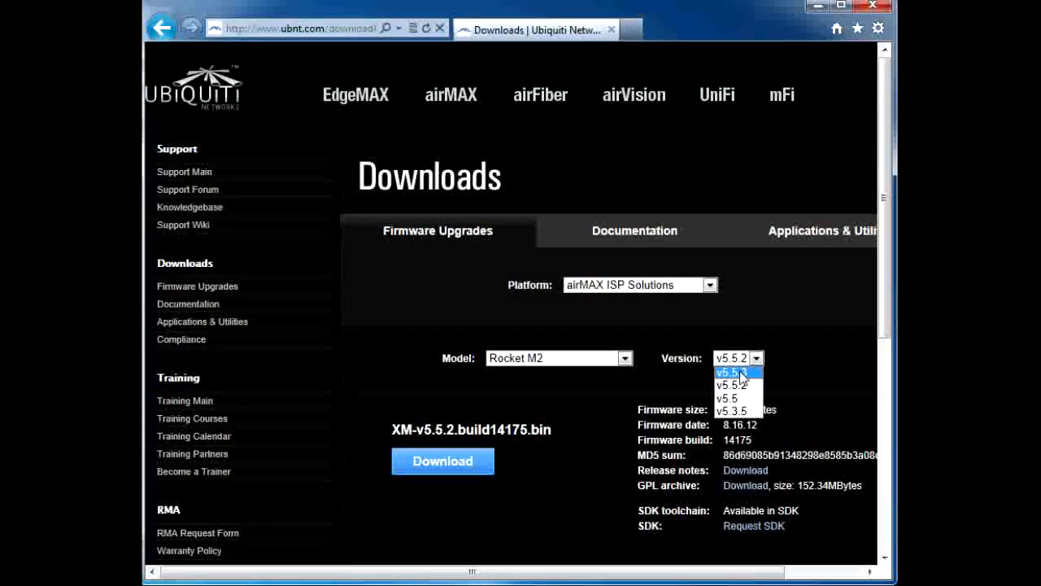
click(742, 372)
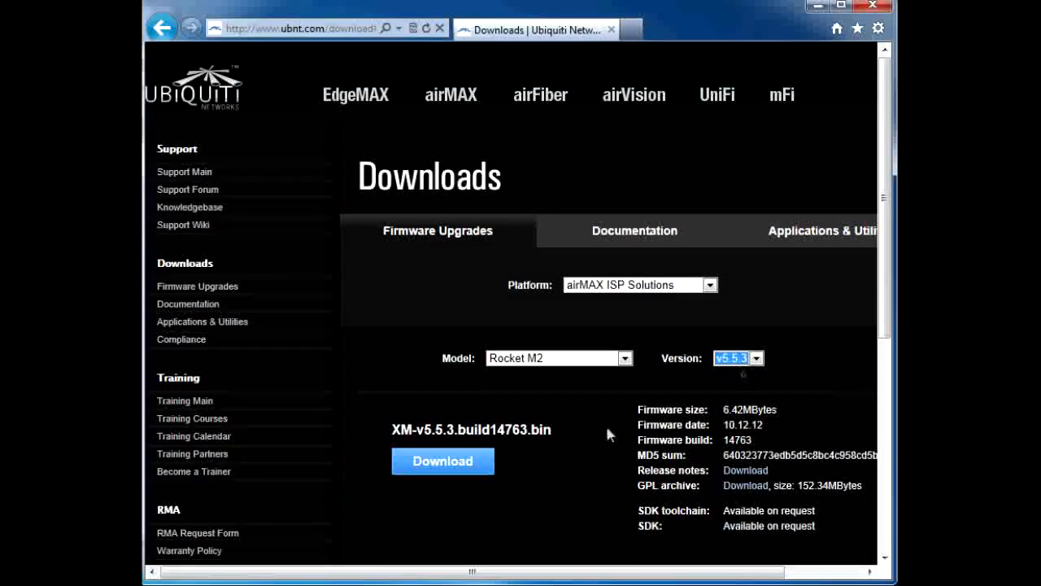
Step: Download the firmware file XM-v5.5.3.build14763.bin, agreeing to the firmware license agreement and saving the file
click(440, 462)
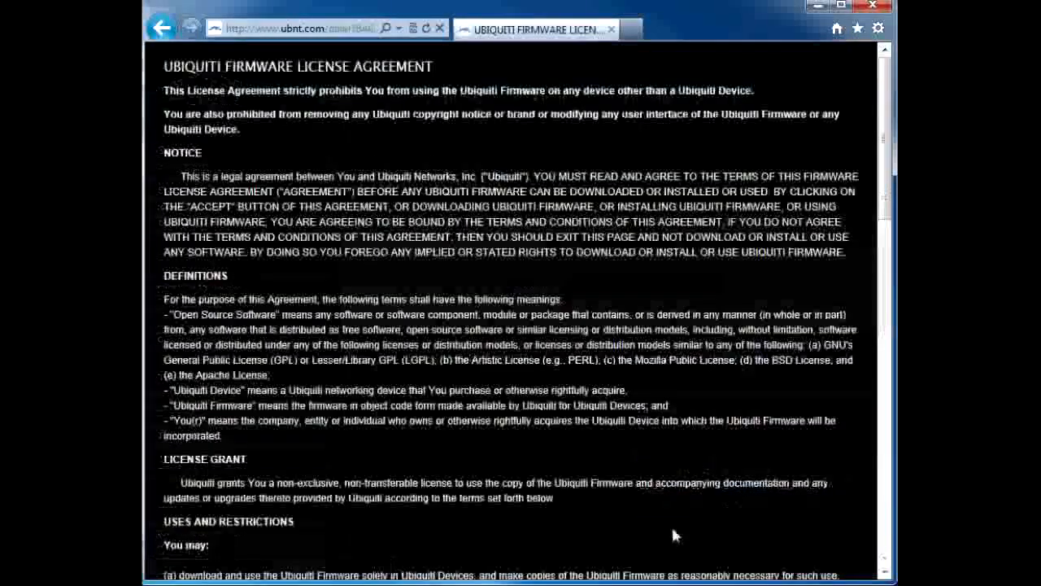
scroll(671, 524, down, 10)
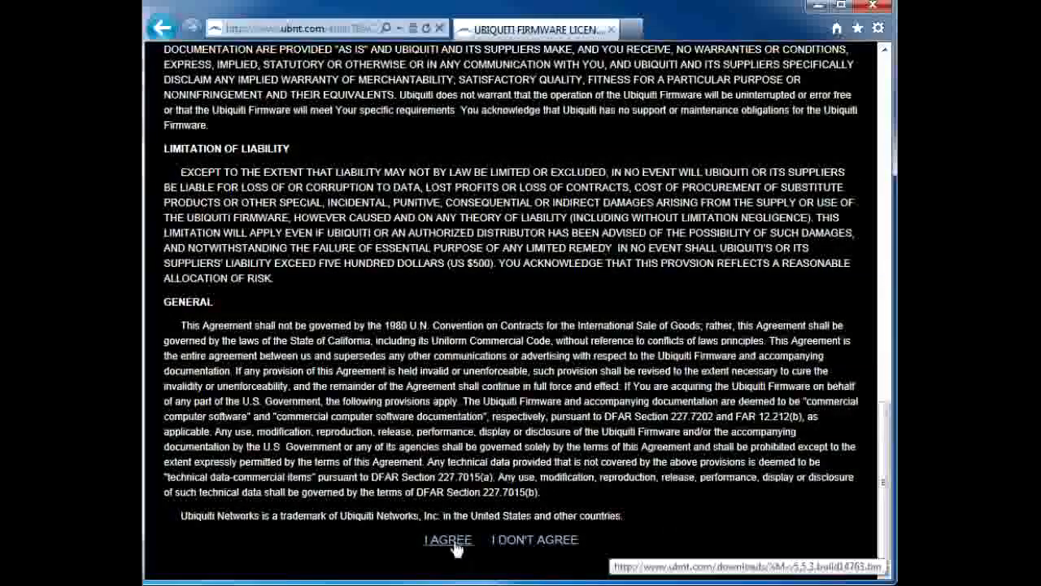
click(447, 540)
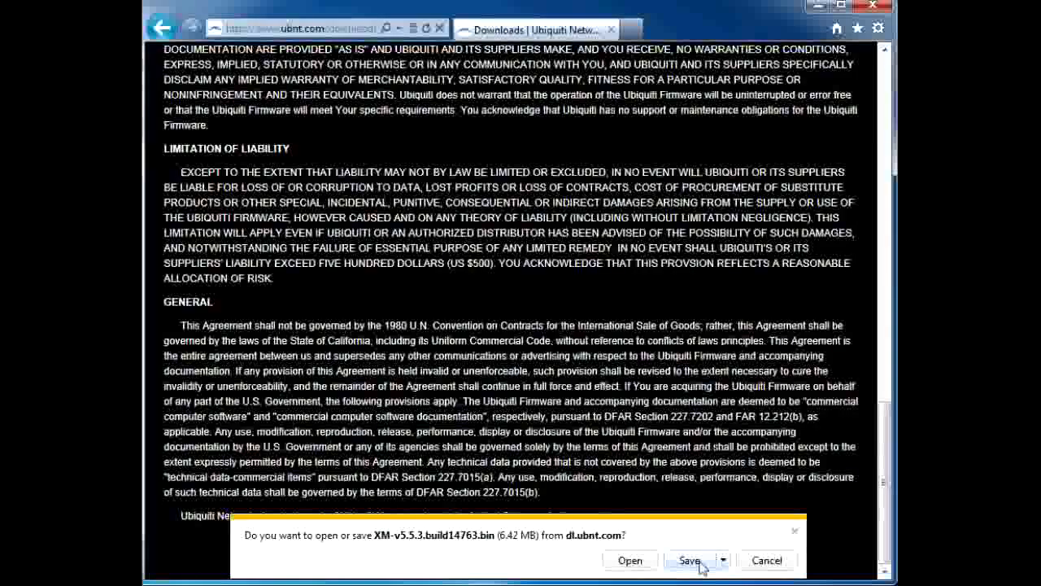
click(690, 559)
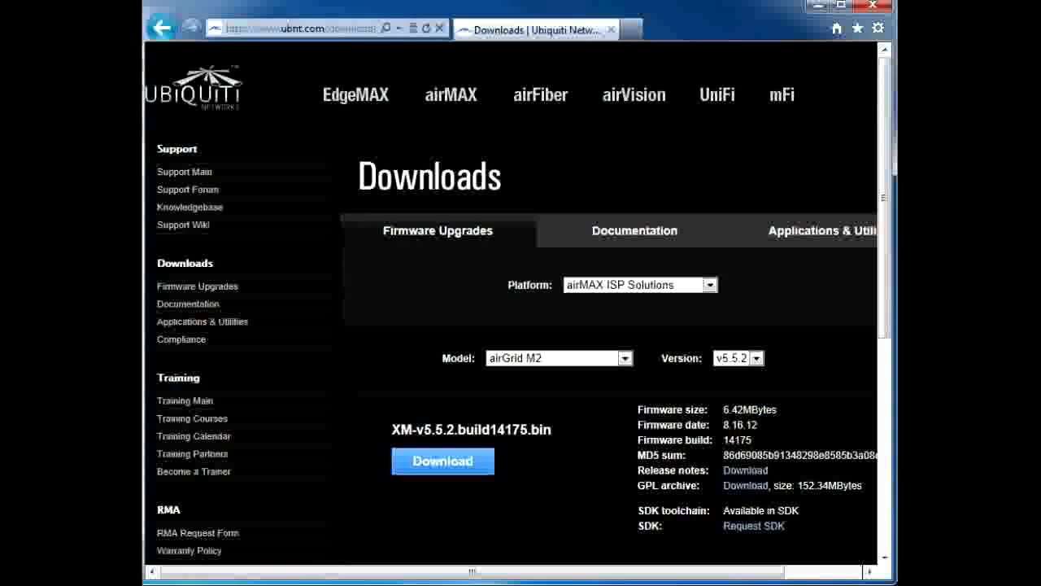
Step: Switch to Command Prompt and ping the device at 192.168.1.20
key(alt+Tab)
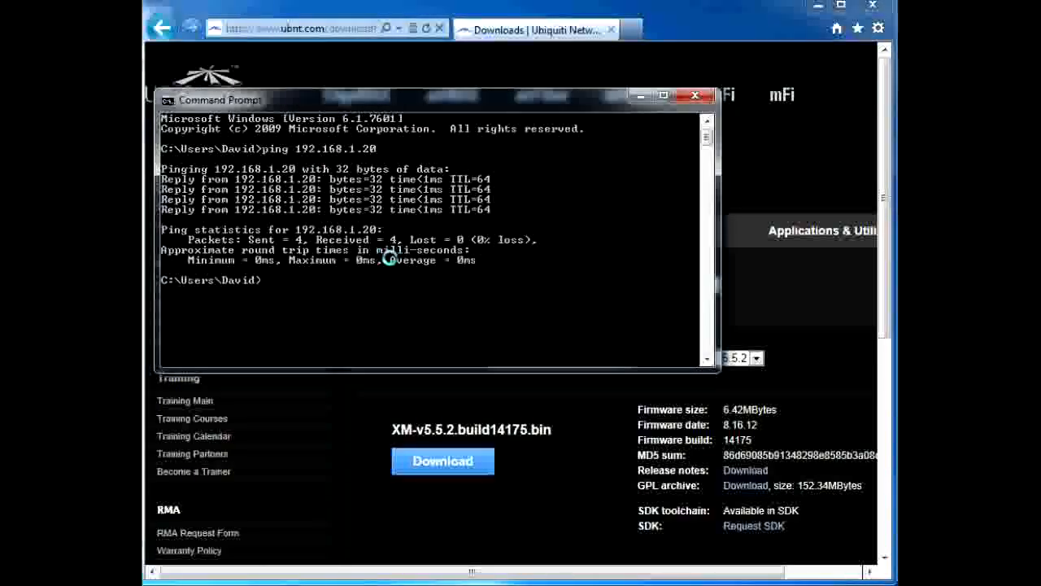
text(ping 192)
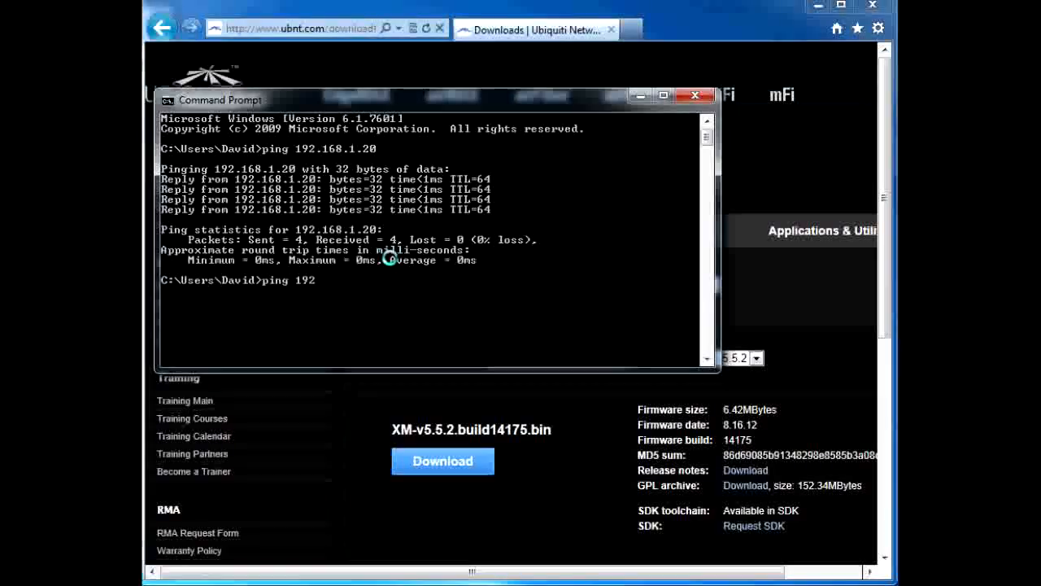
text(.168.1.20)
key(Return)
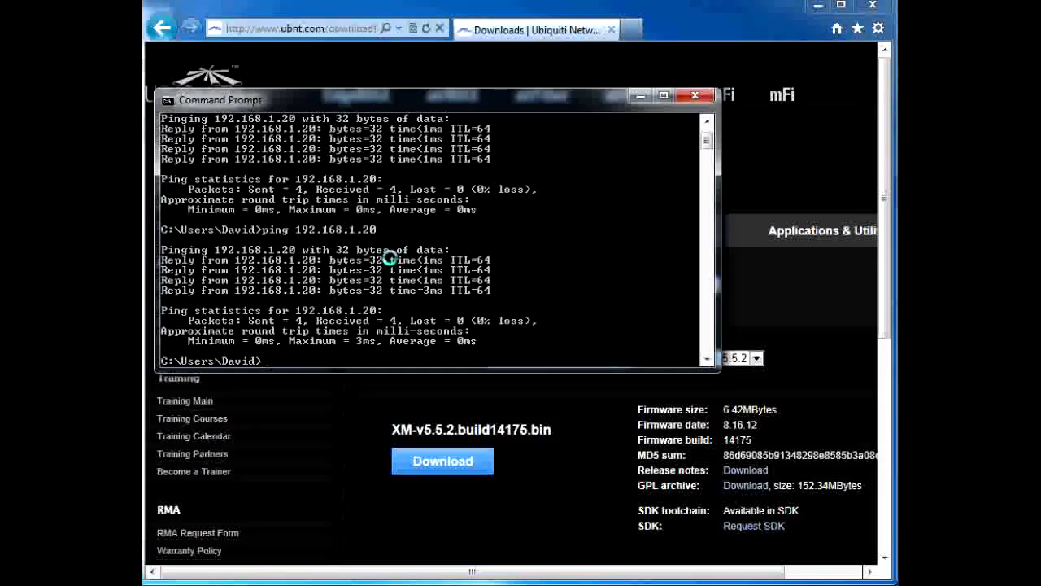
Step: Return to the browser and load the device's web interface at 192.168.1.20
click(318, 32)
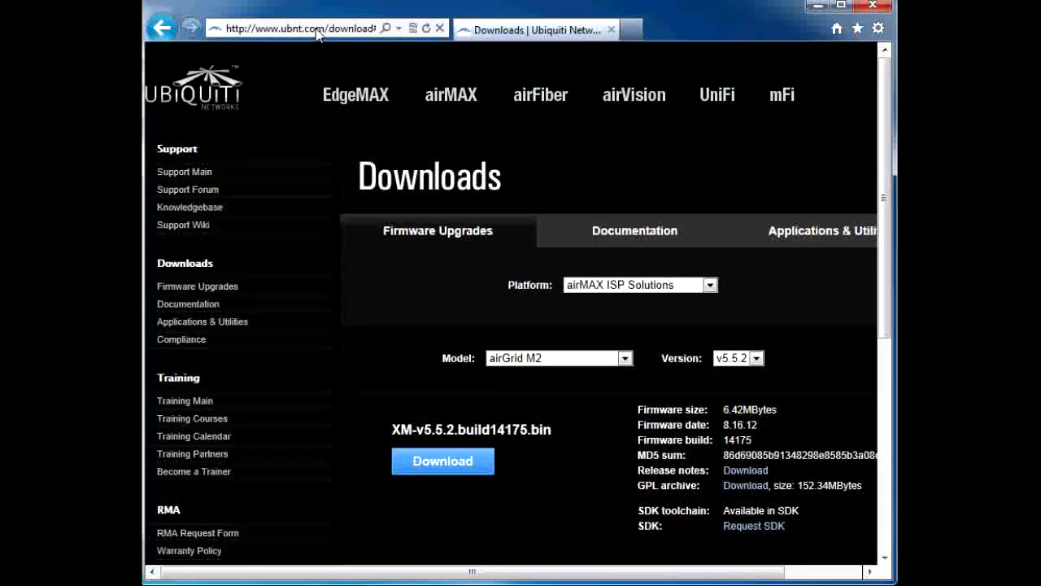
click(324, 32)
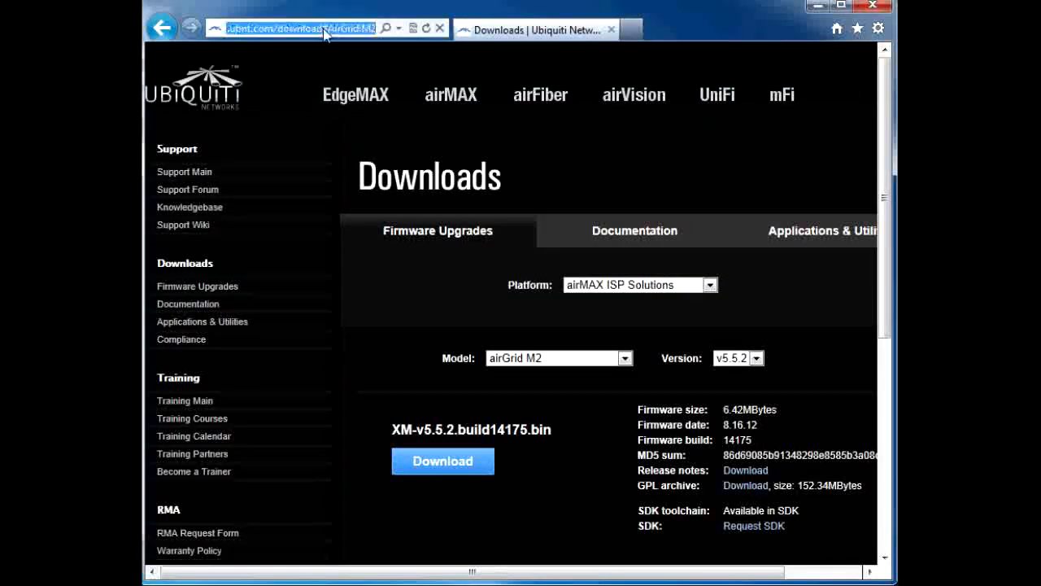
text(192.1)
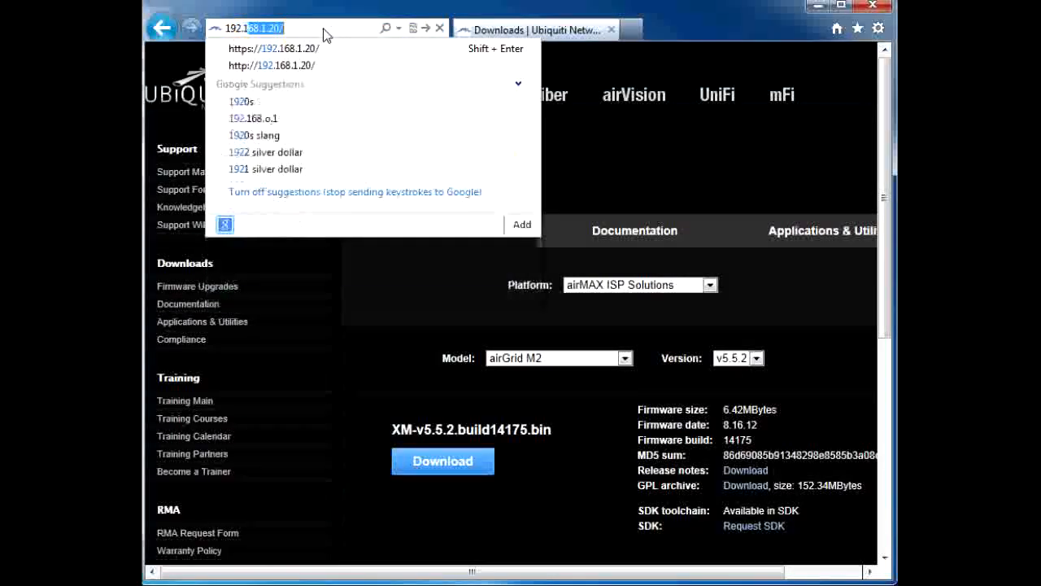
text(68.1.20)
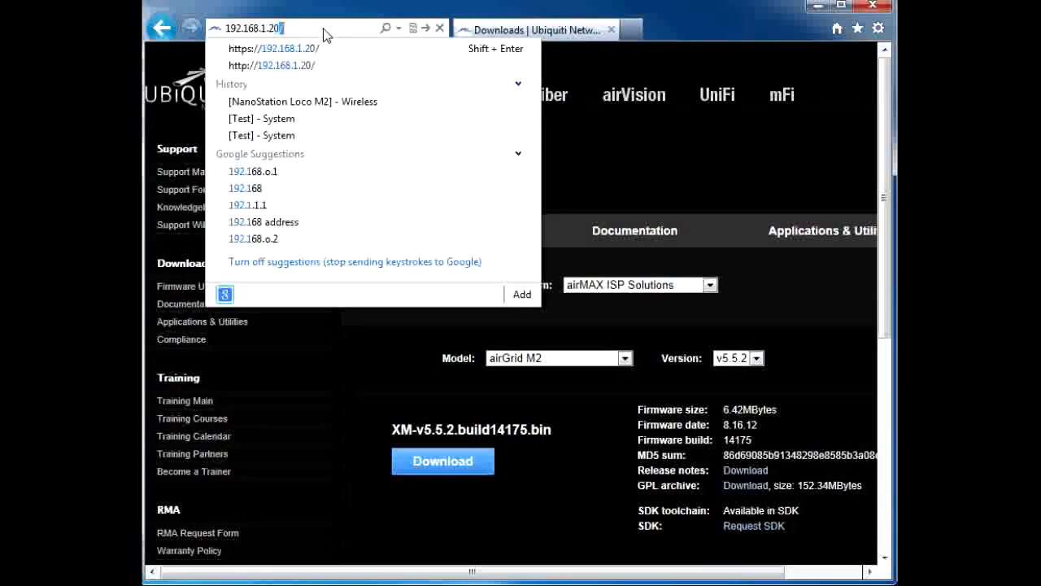
key(Return)
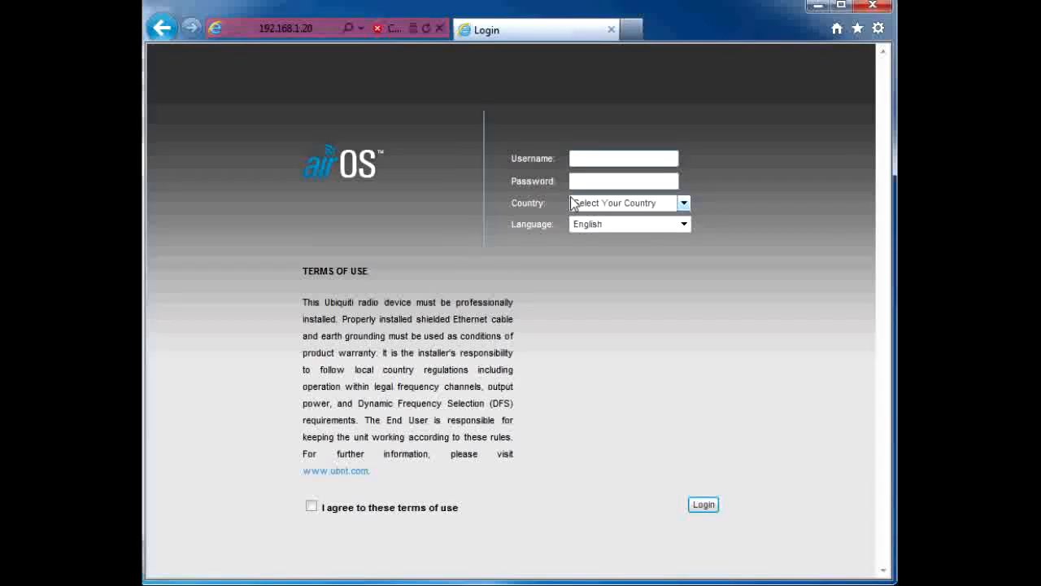
text(ubnt)
Step: Fill in the airOS login form with the username ubnt and the account password
key(Tab)
text(u)
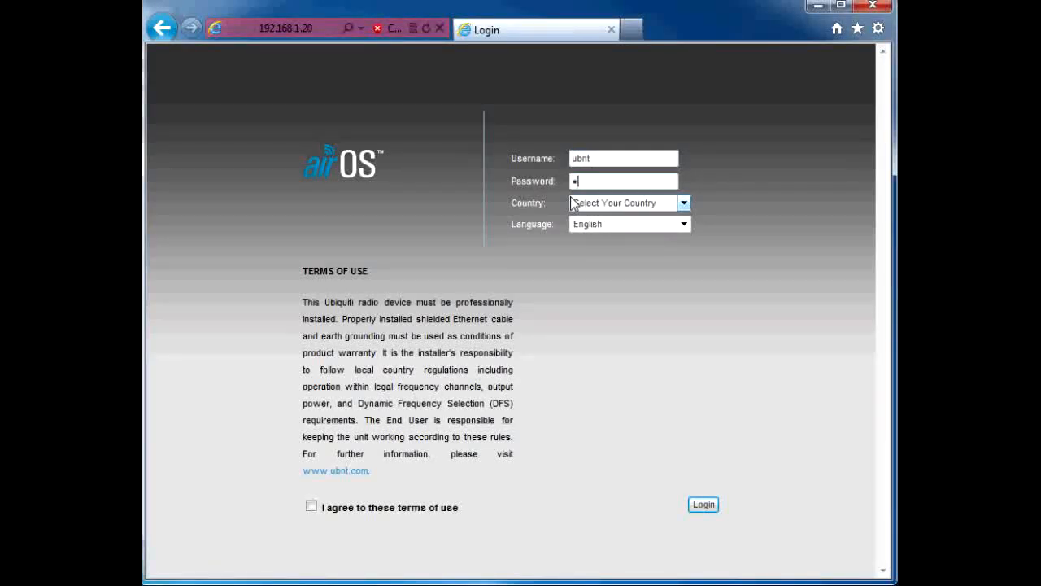
Step: Set the country to United States, then accept the terms of use and log in to airOS
click(686, 202)
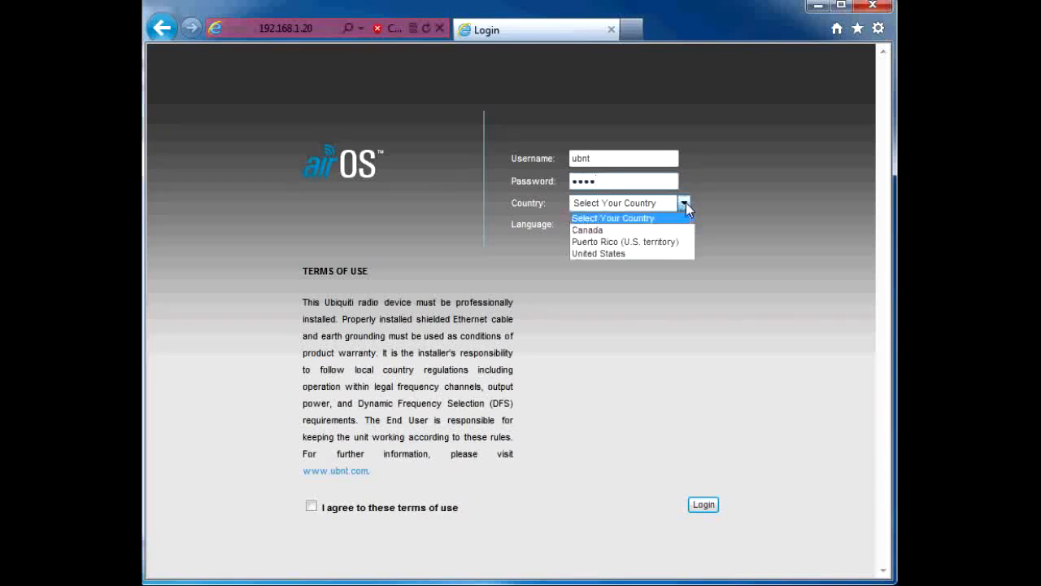
click(635, 253)
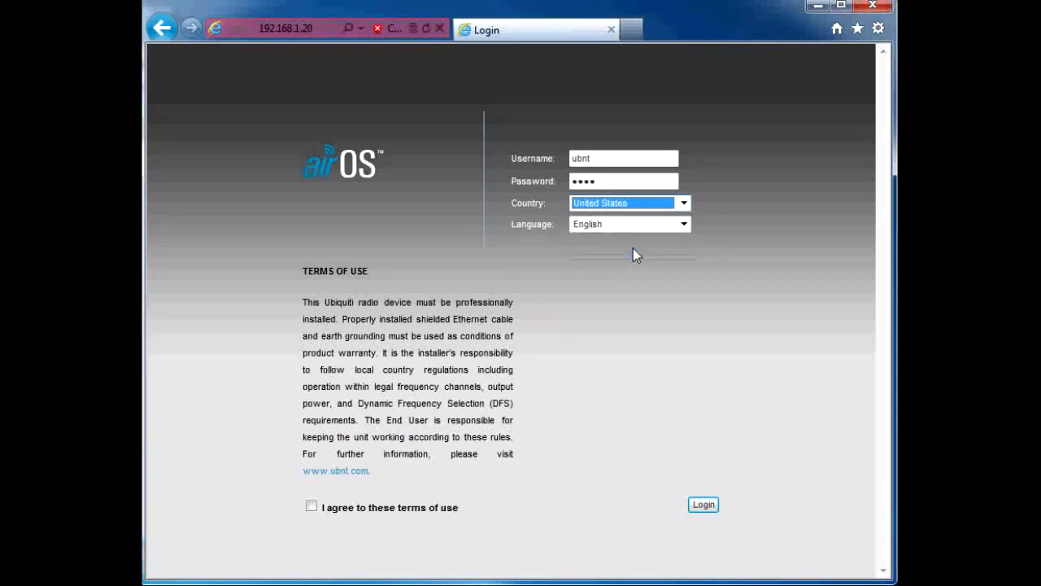
click(315, 507)
click(702, 505)
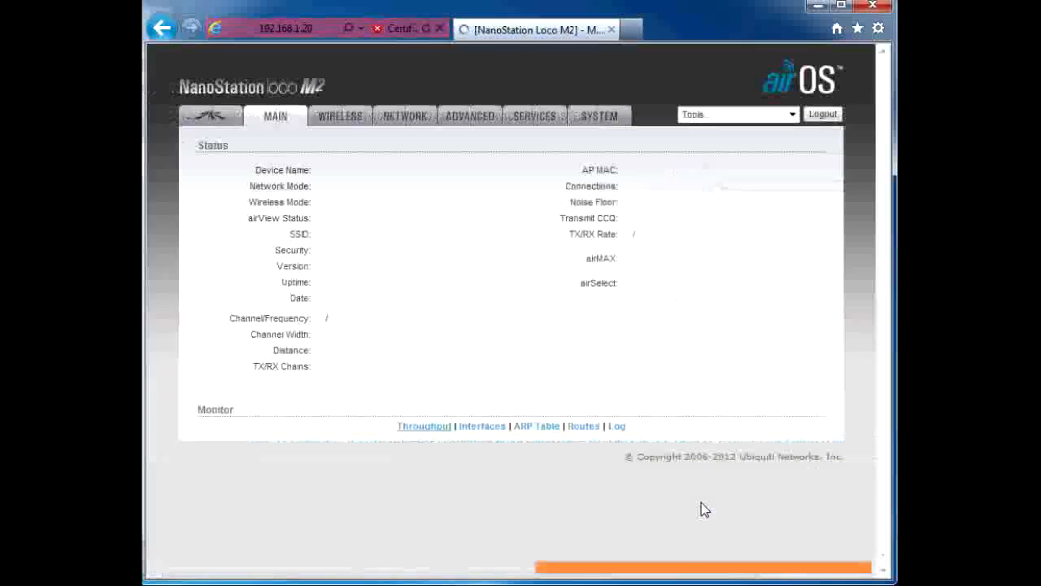
Step: Dismiss the notification and view the firmware update section of the device's system settings
click(842, 551)
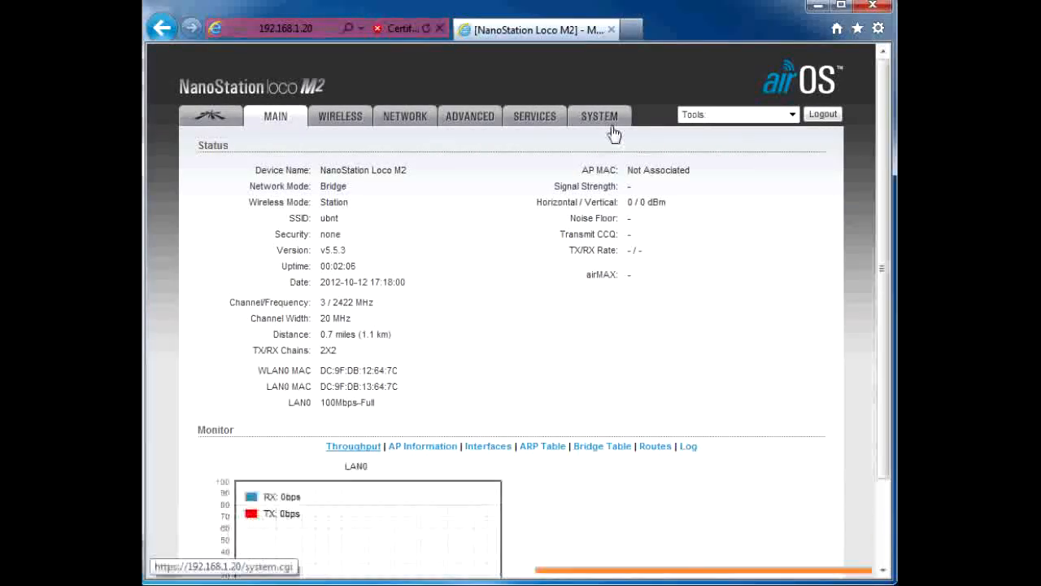
click(607, 124)
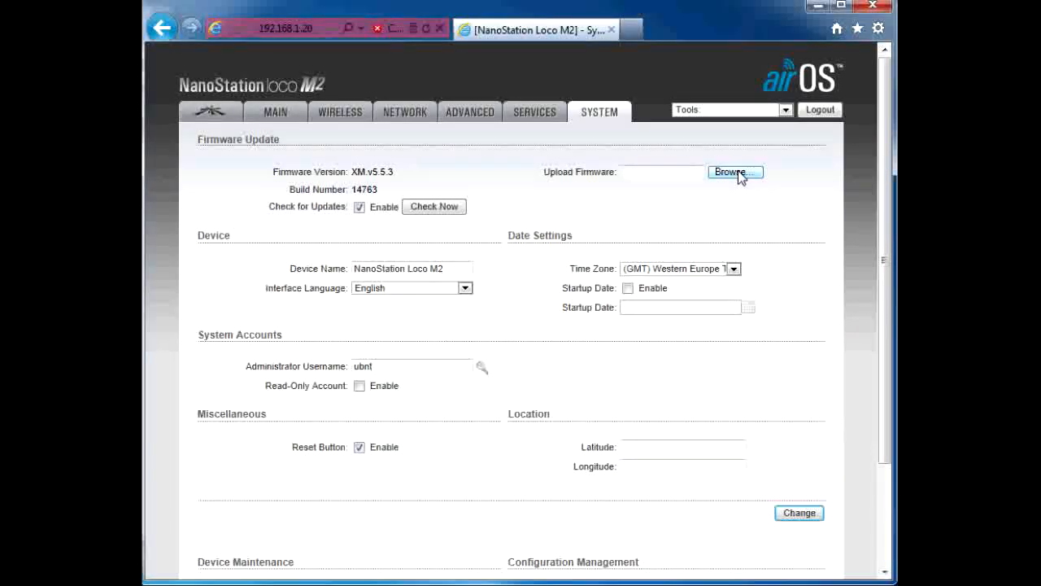
Step: Configure the basic wireless settings with Access Point mode, SSID Test and a 20 MHz channel width
click(350, 118)
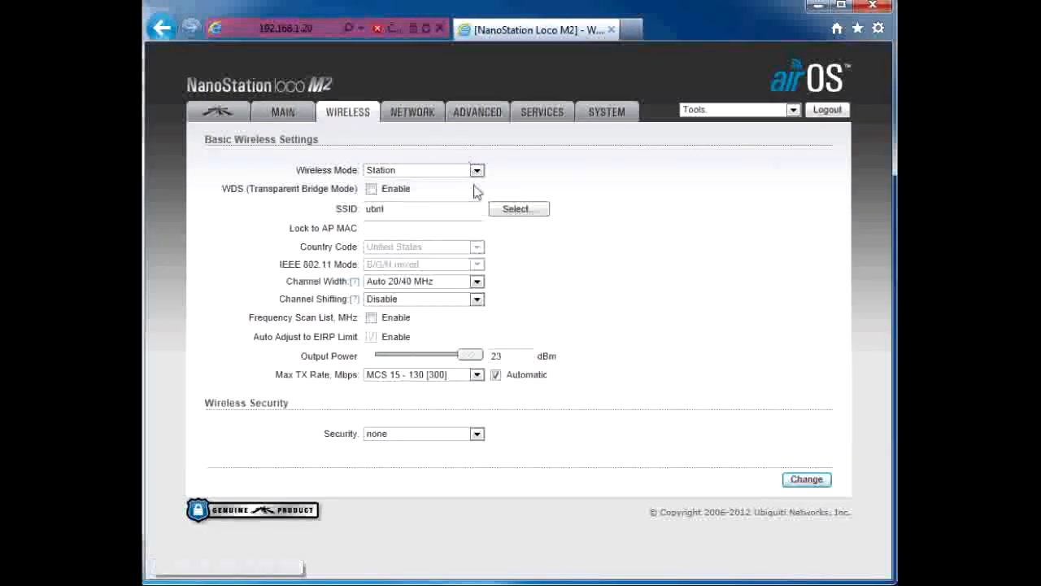
click(476, 170)
click(431, 194)
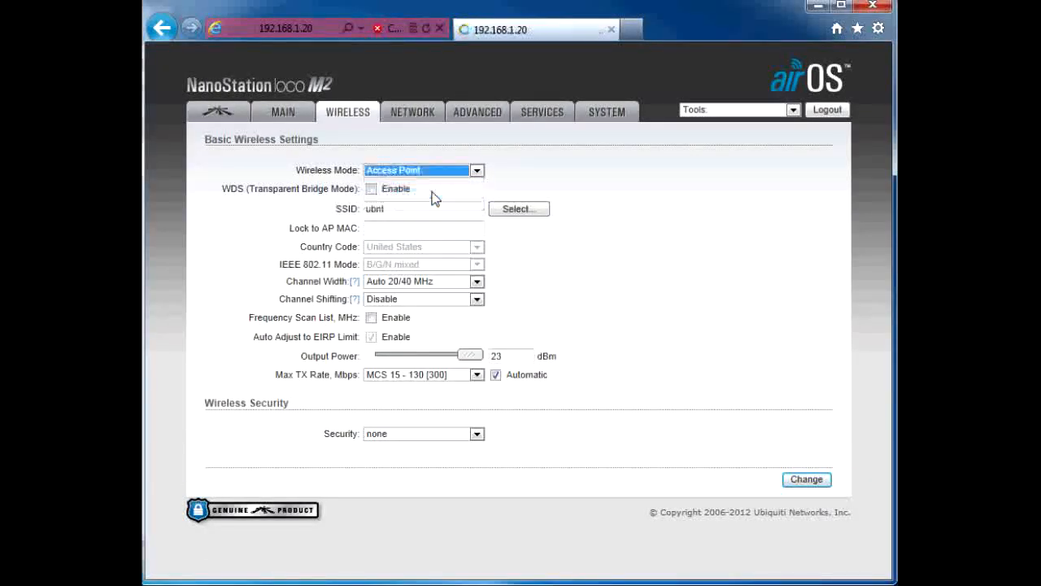
drag(417, 207, 338, 207)
text(Test)
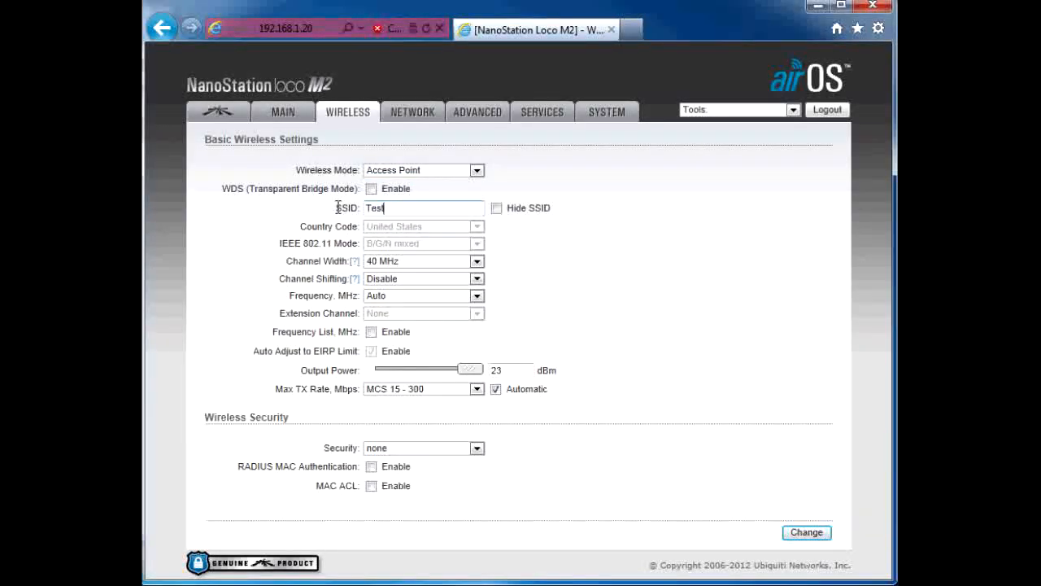
click(476, 262)
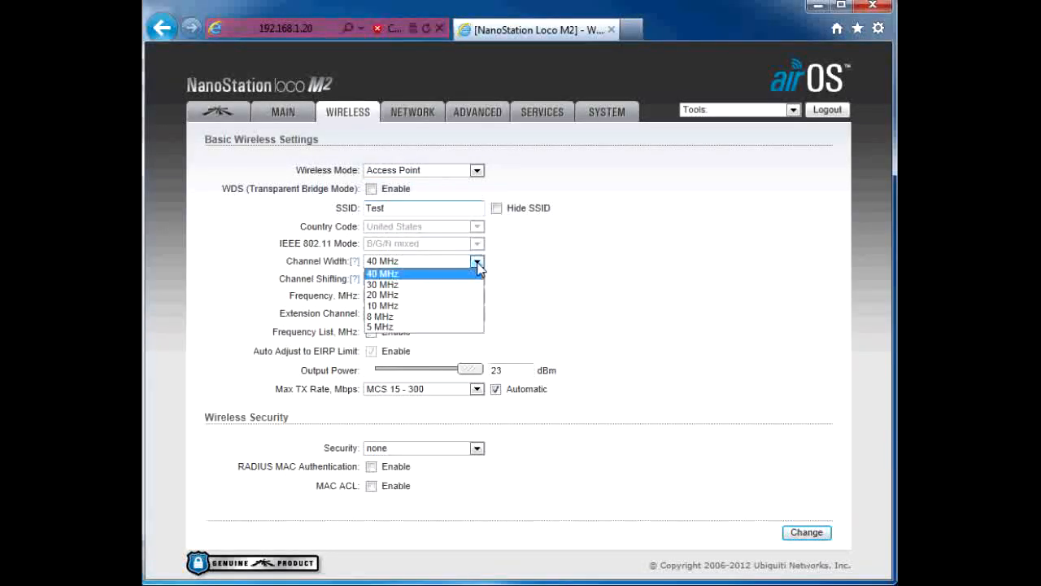
click(422, 295)
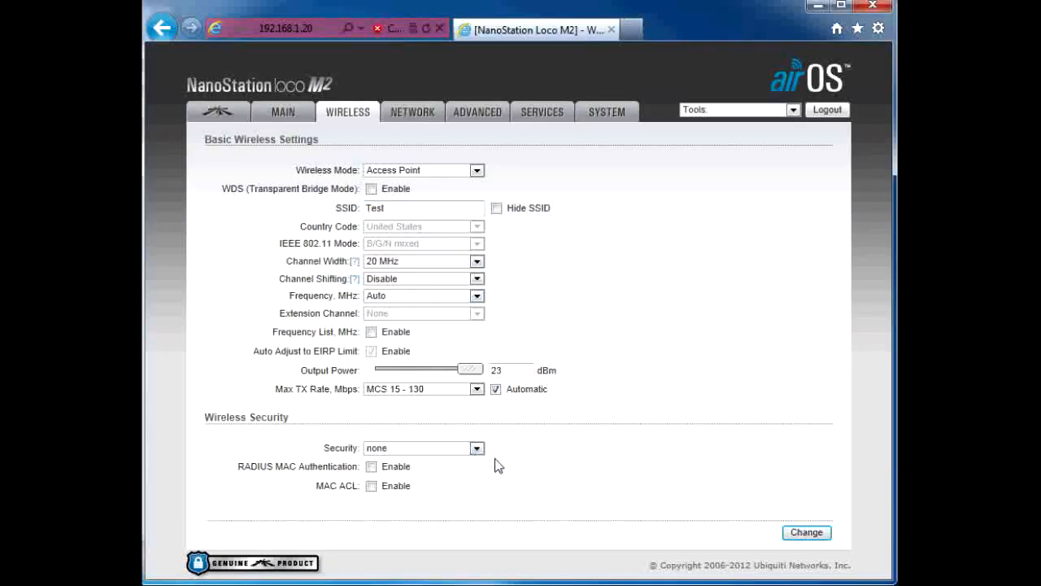
Step: Secure the wireless network with WPA2, enter the WPA preshared key with its characters shown, and apply the changes
click(477, 448)
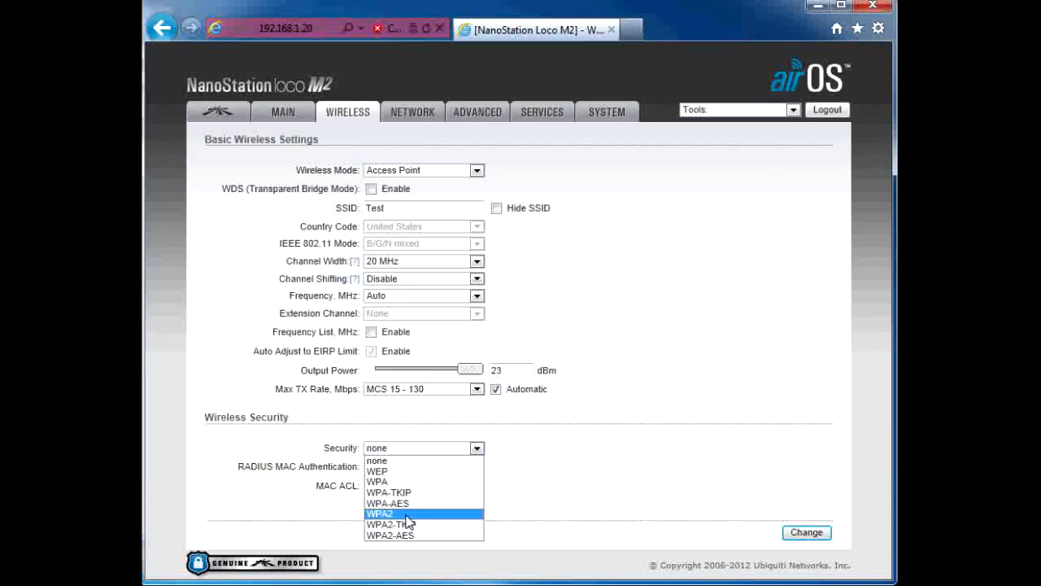
click(406, 515)
click(485, 484)
click(441, 485)
text(1234567890)
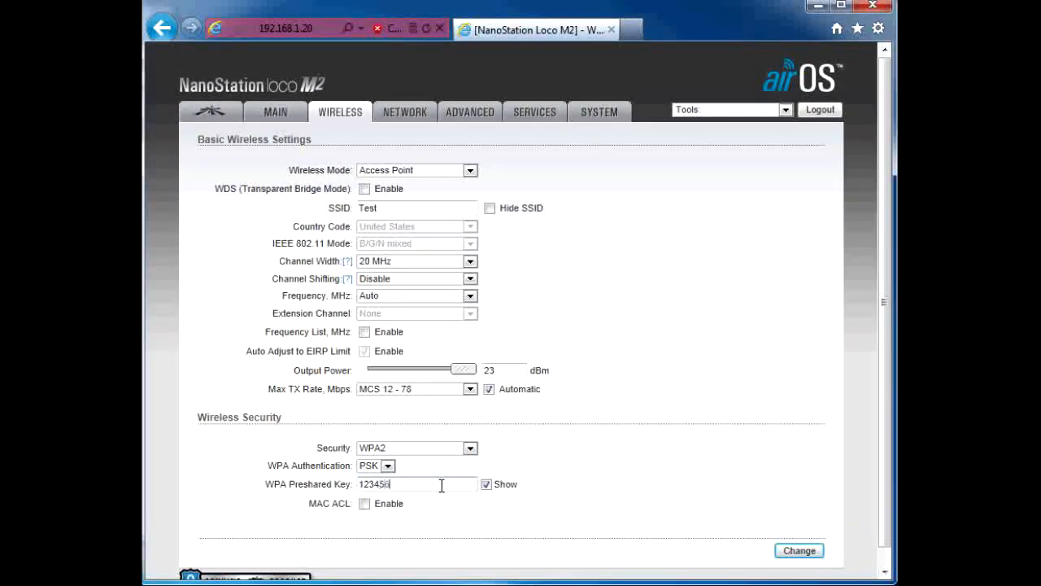
click(798, 551)
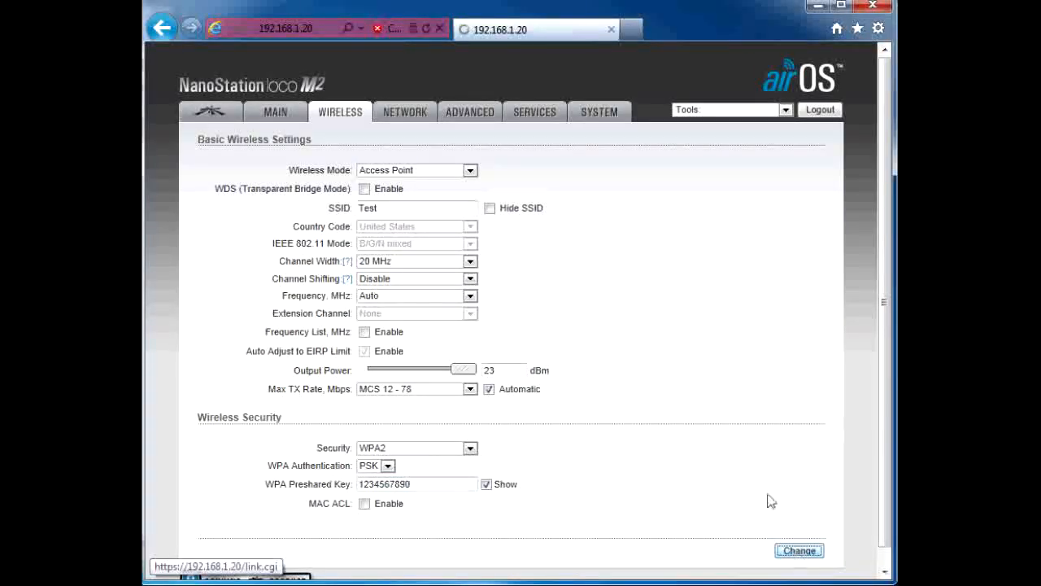
click(740, 148)
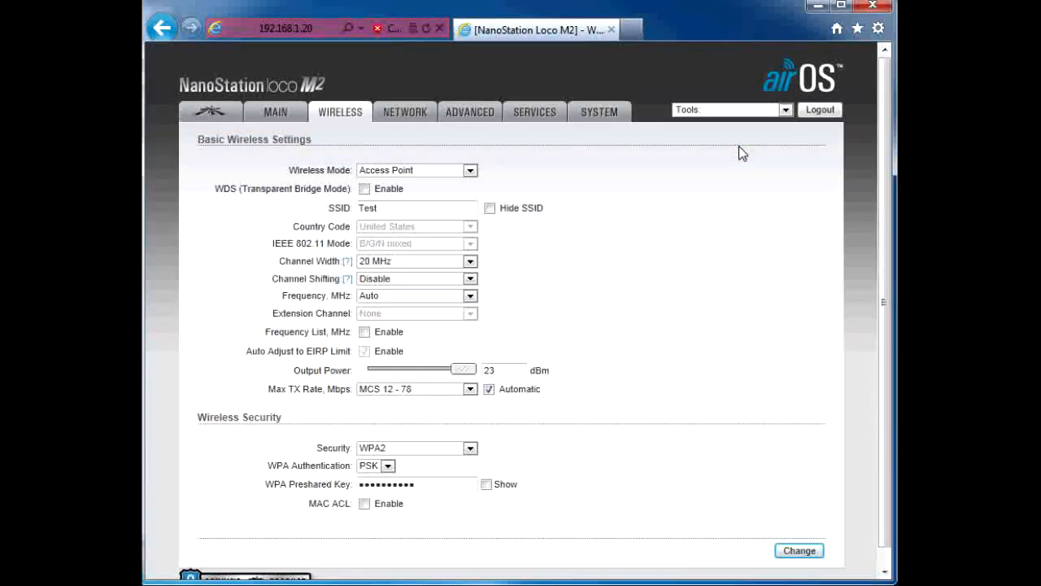
Step: Disable airMAX in the device's airMAX settings and apply the configuration change
click(212, 114)
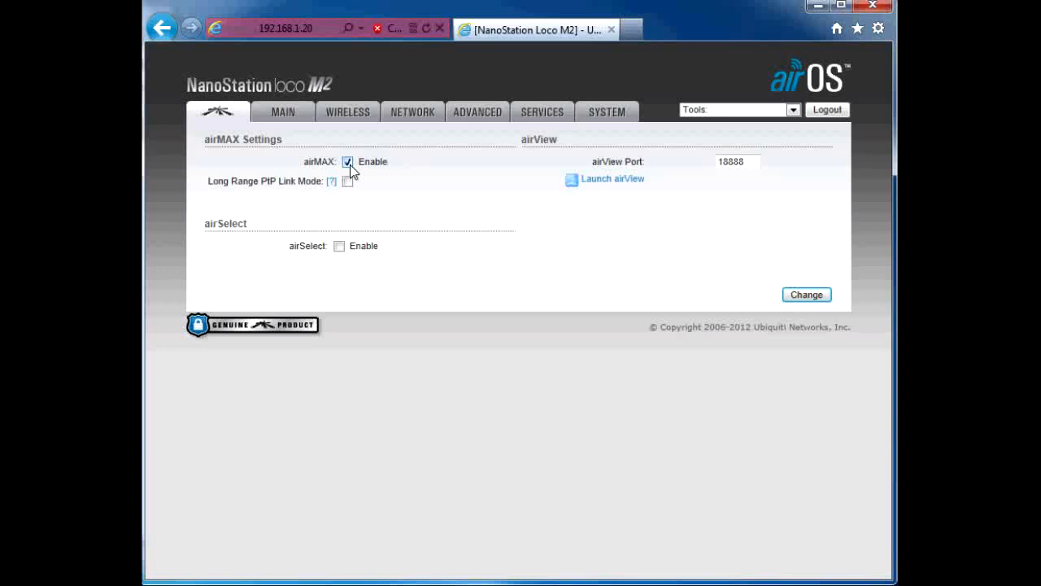
click(350, 164)
click(806, 293)
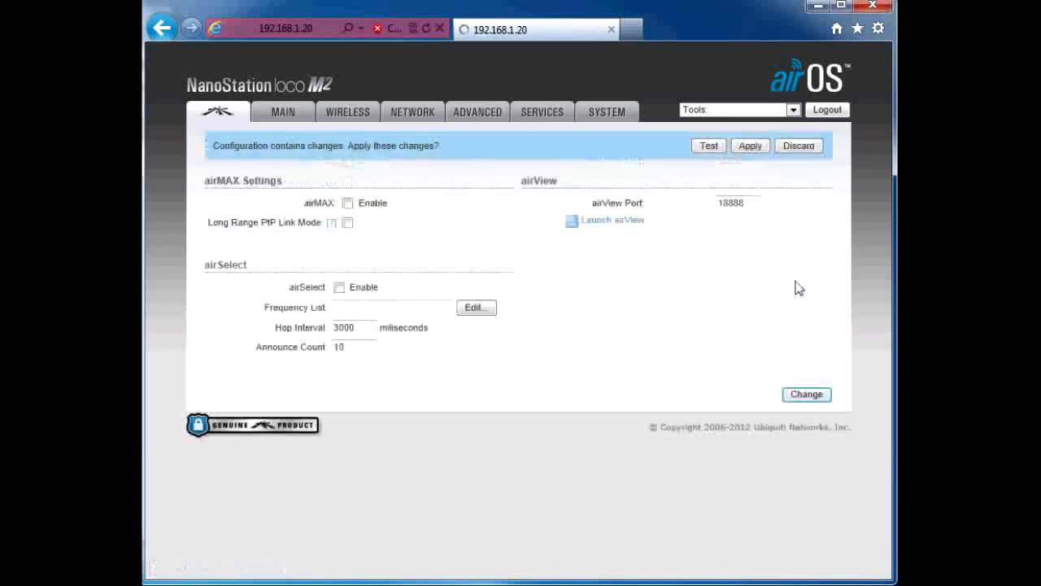
click(755, 147)
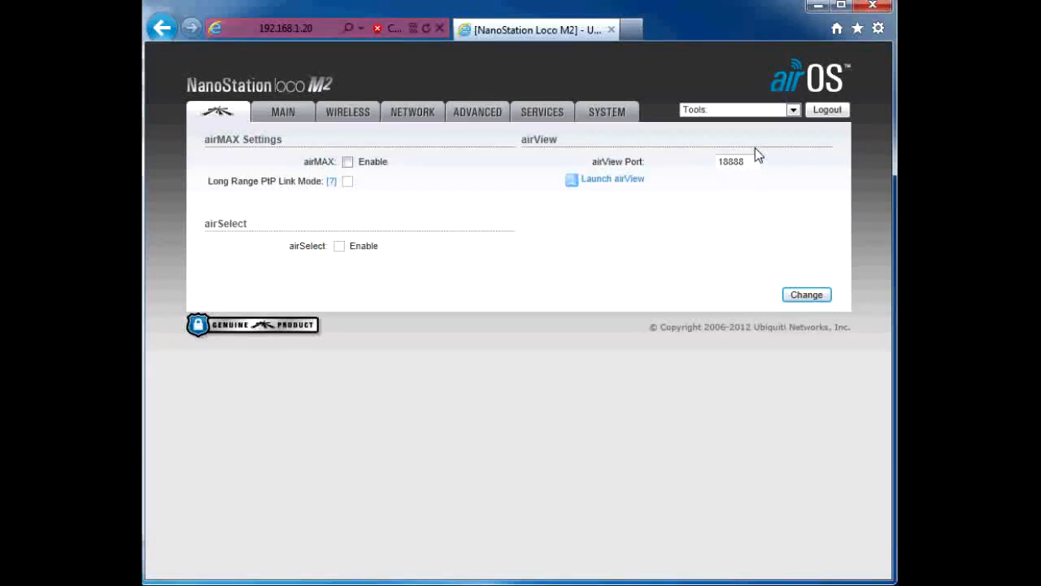
Step: In the system settings, name the device Test and set the time zone to (GMT-08:00) Pacific Standard Time
click(607, 118)
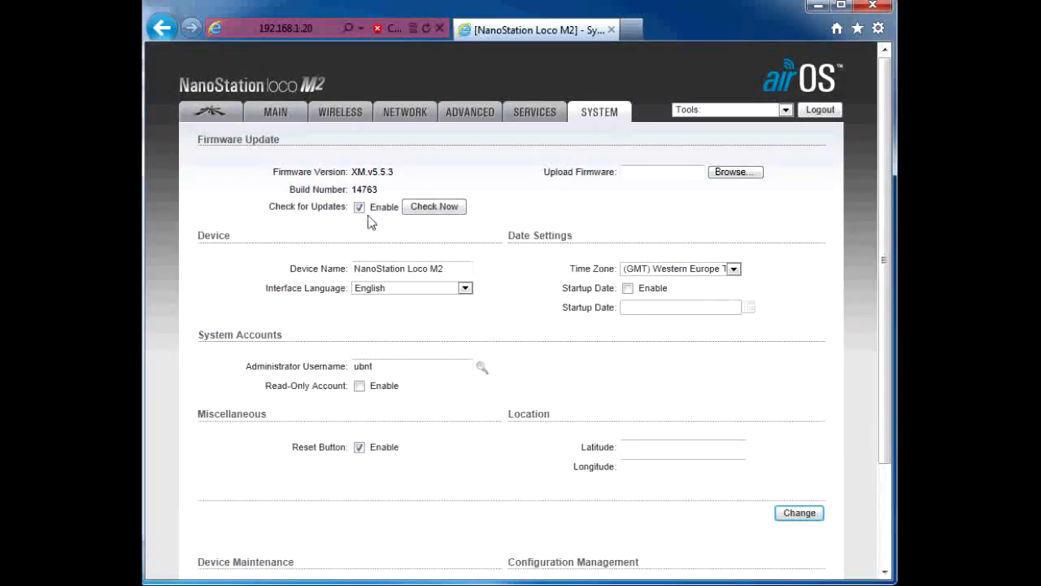
click(467, 270)
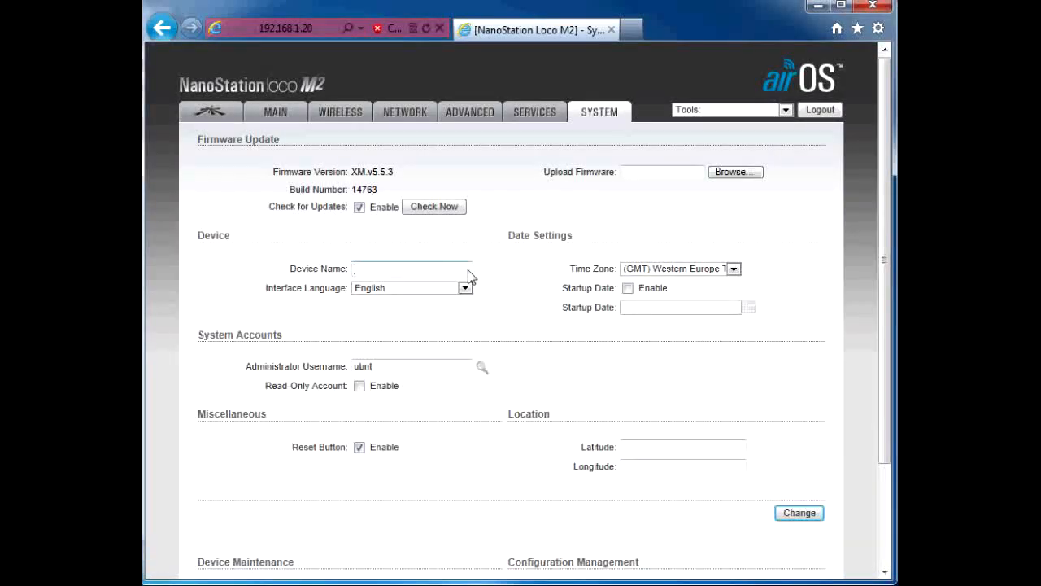
text(Test)
click(733, 269)
click(717, 303)
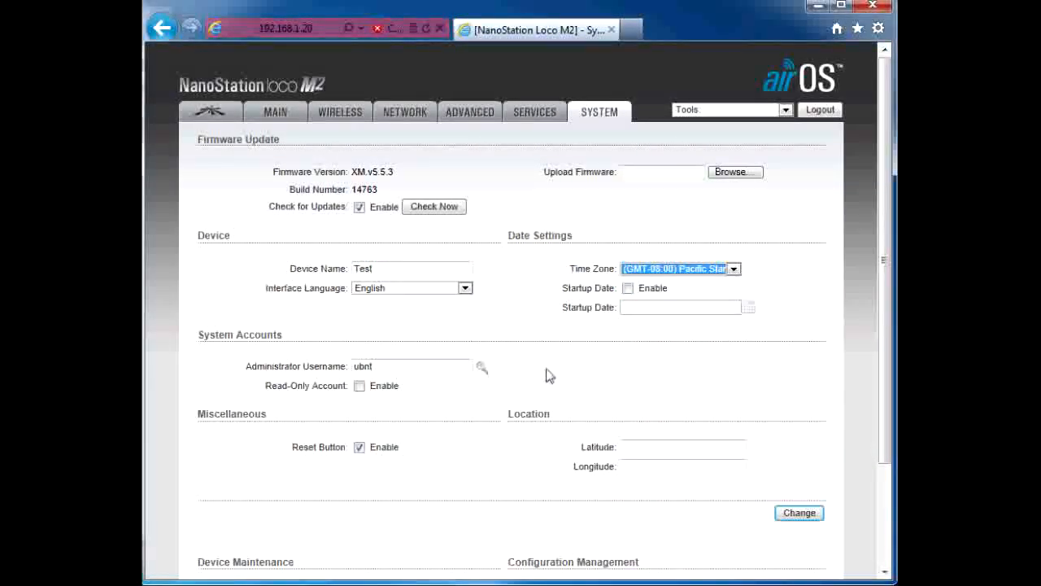
Step: Change the administrator username to admin, enter the current password, enter and verify a new password, and apply the system changes
click(480, 368)
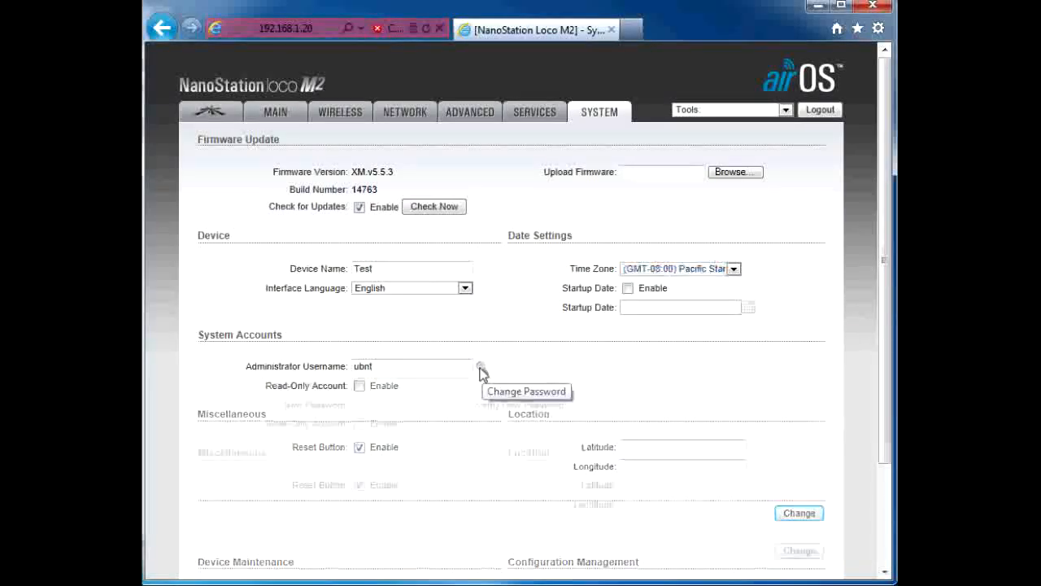
drag(406, 368, 296, 367)
text(admin)
key(Tab)
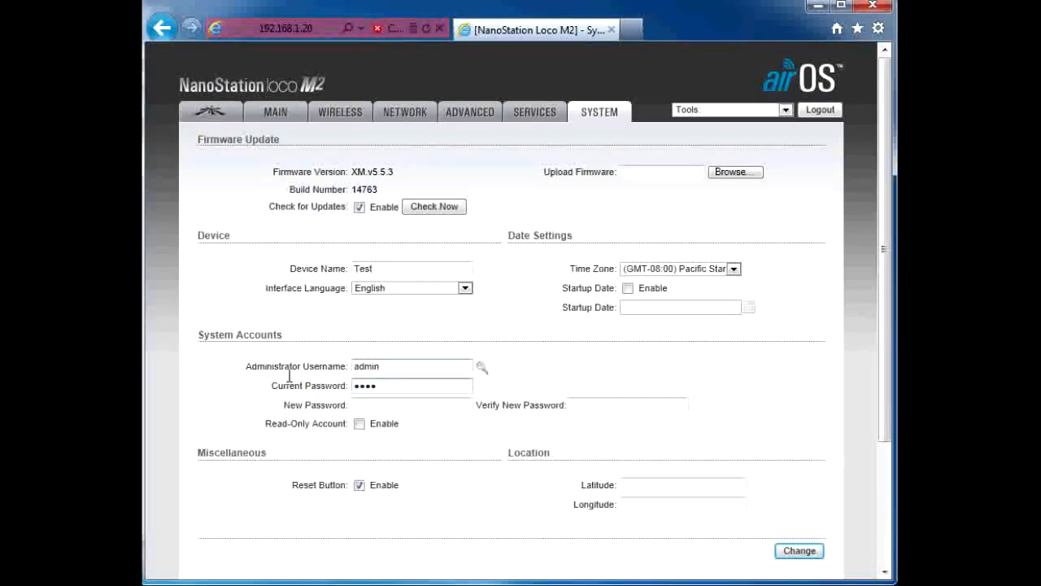
text(ubnt)
click(368, 402)
click(391, 402)
click(581, 402)
text(•••)
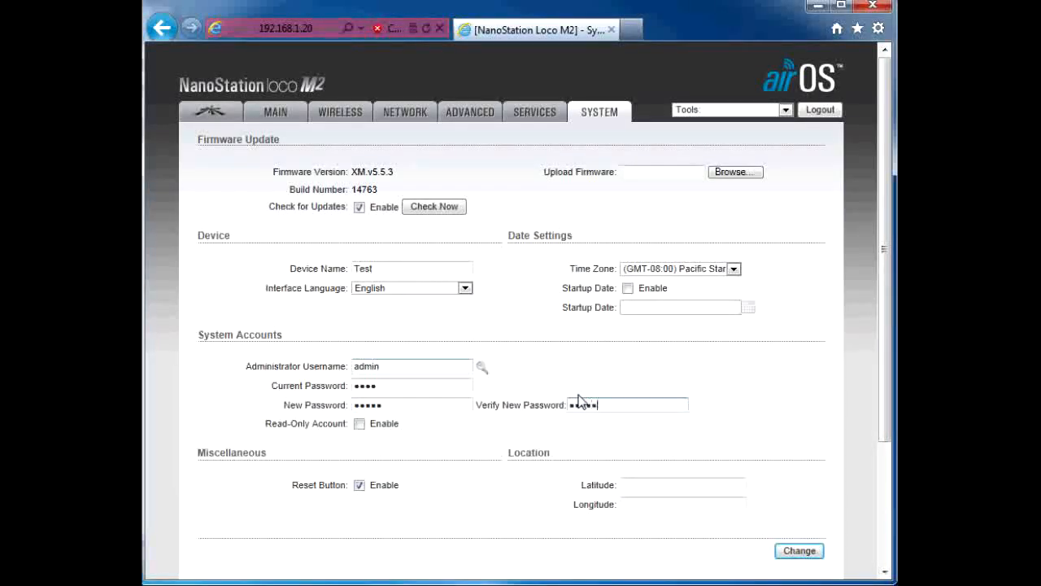
click(801, 552)
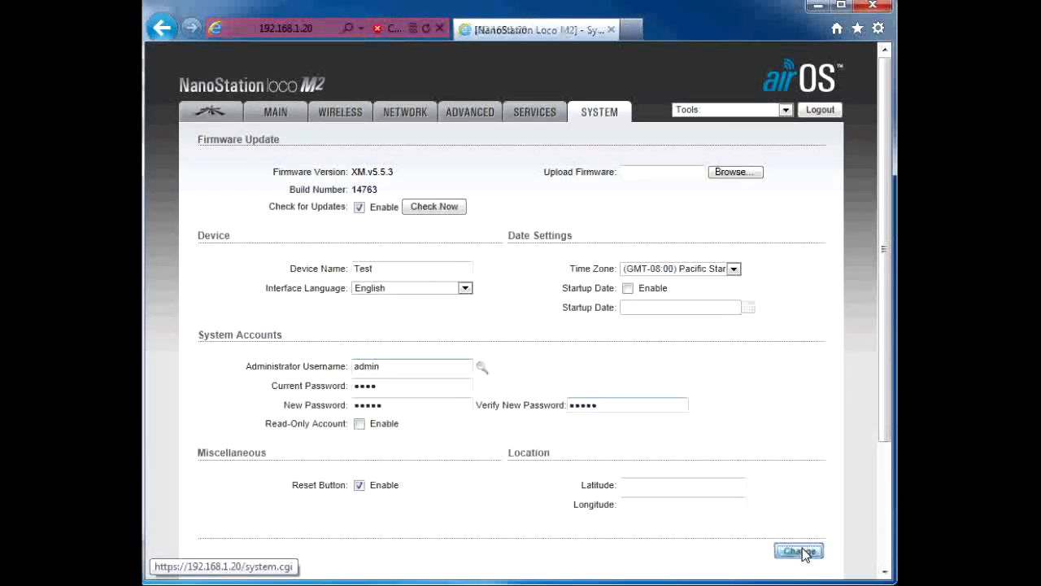
click(742, 146)
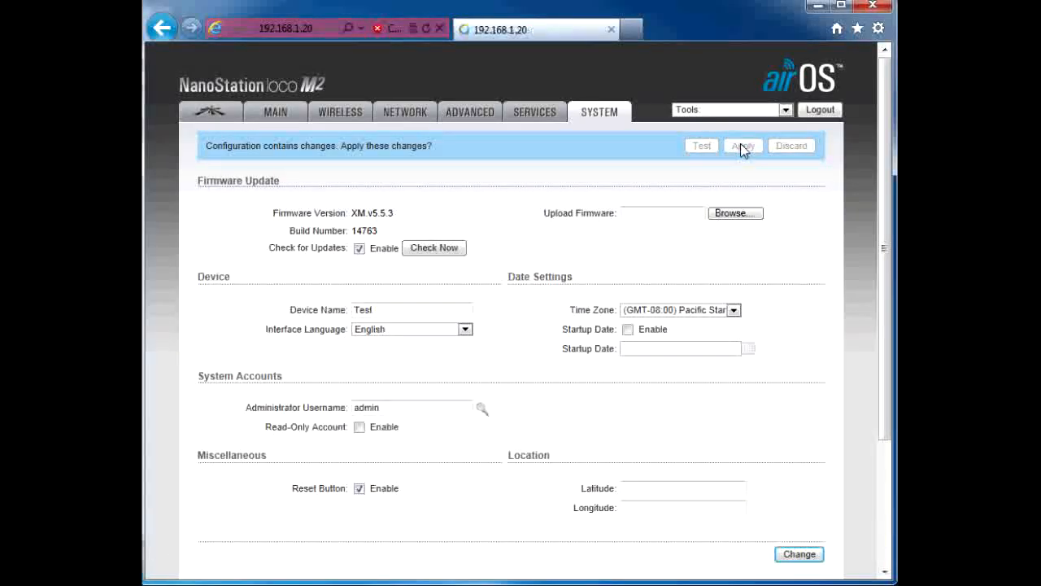
Step: In the network settings, switch the management IP address to DHCP and set the DHCP fallback IP to 192.168.1.21
click(400, 115)
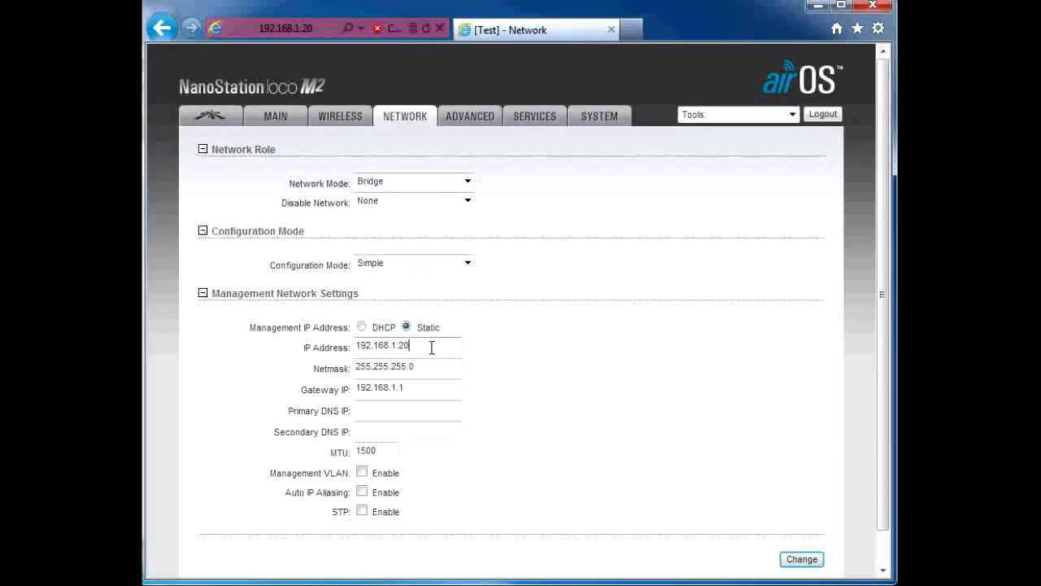
key(BackSpace)
click(362, 328)
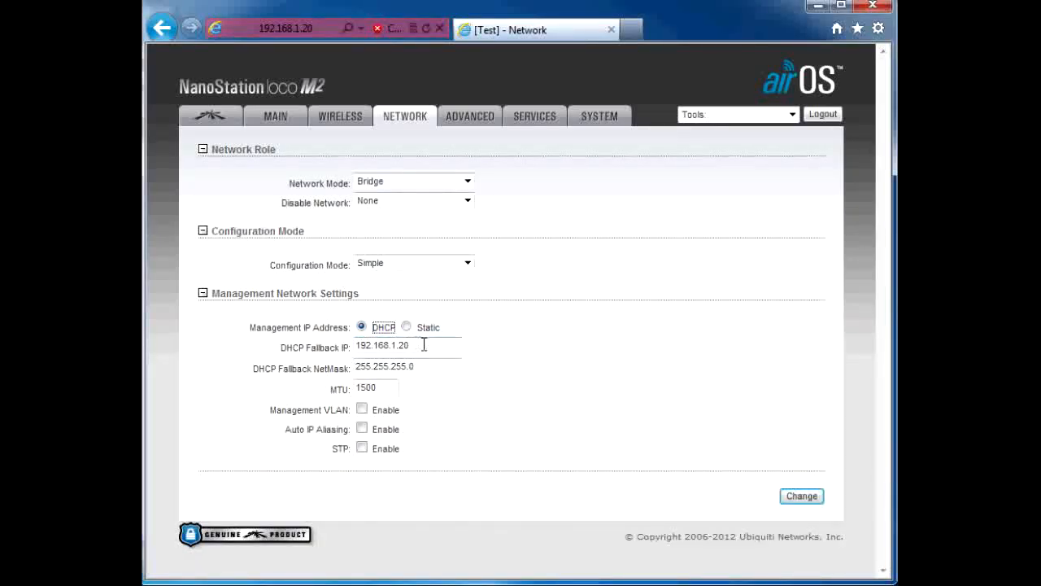
click(425, 345)
key(BackSpace)
text(1)
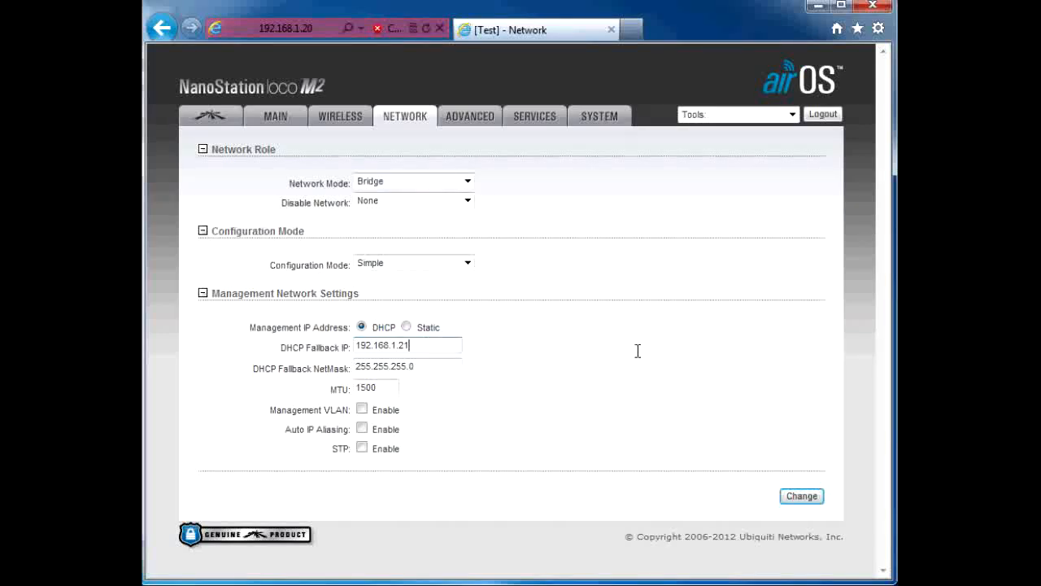